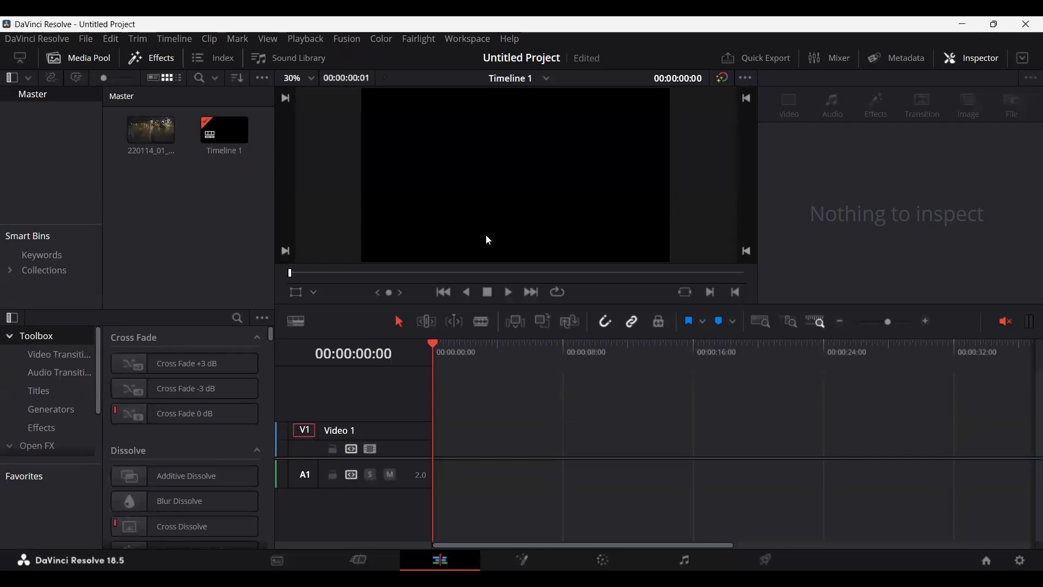
- Create a new timeline and place the clip 220114_01_Drone_4k_017.mp4 at the start of the Video 1 track
key(ctrl+n)
key(Return)
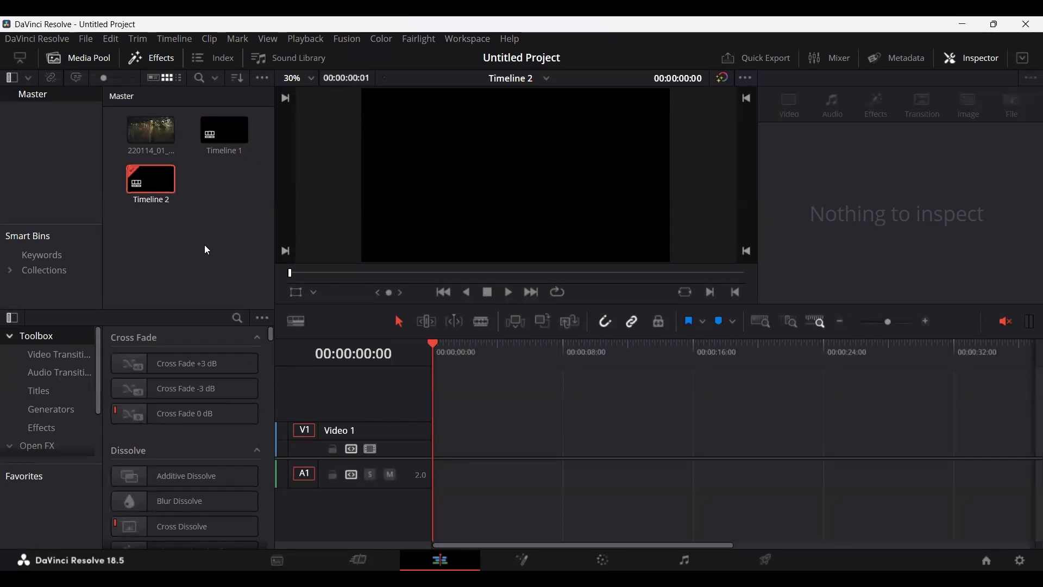
double_click(144, 134)
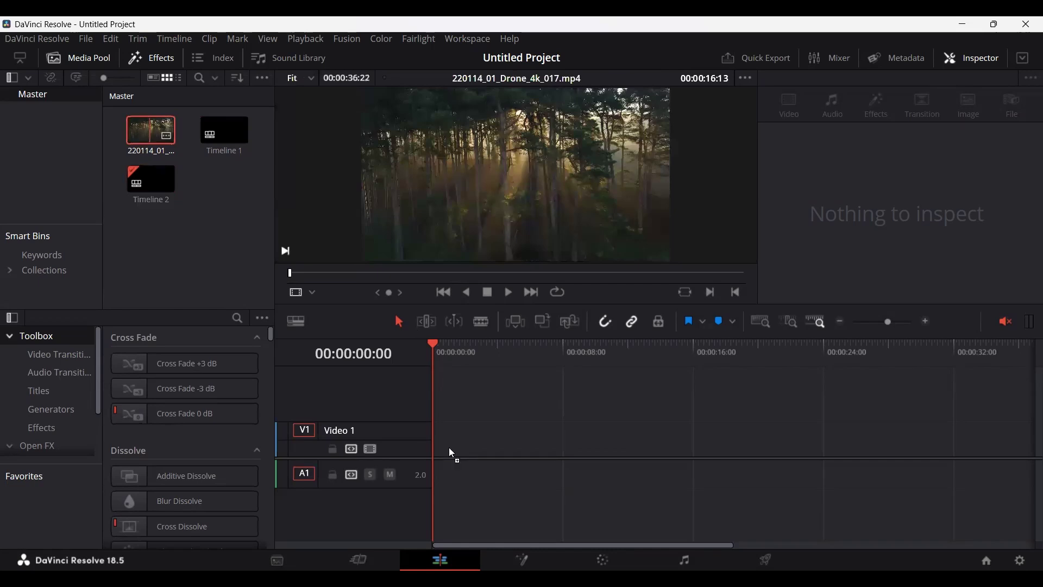
drag(466, 451, 466, 441)
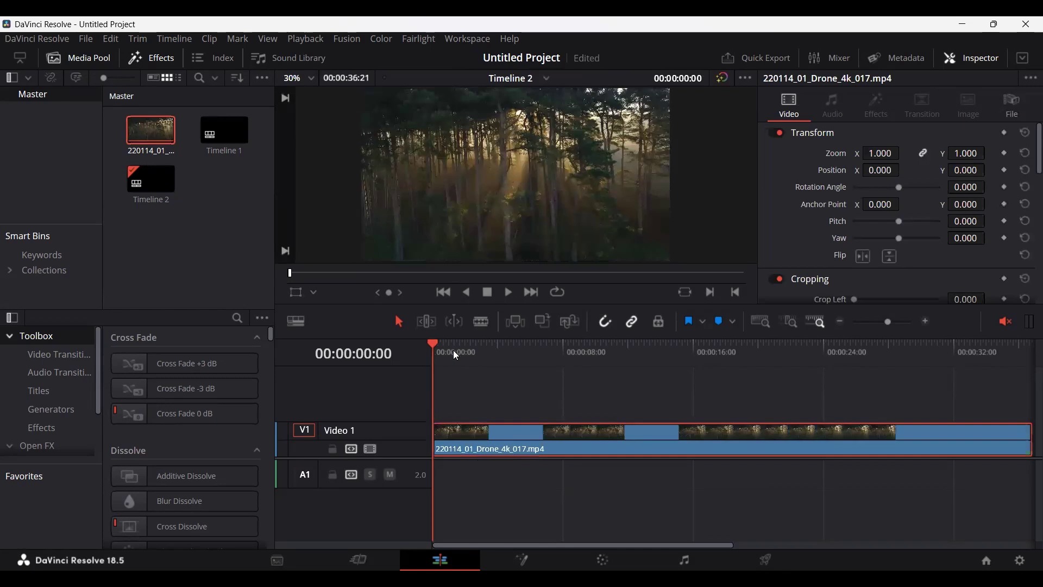
- Play the first seconds of the forest clip from the timeline start and return the playhead to the beginning
drag(453, 350, 446, 349)
click(430, 355)
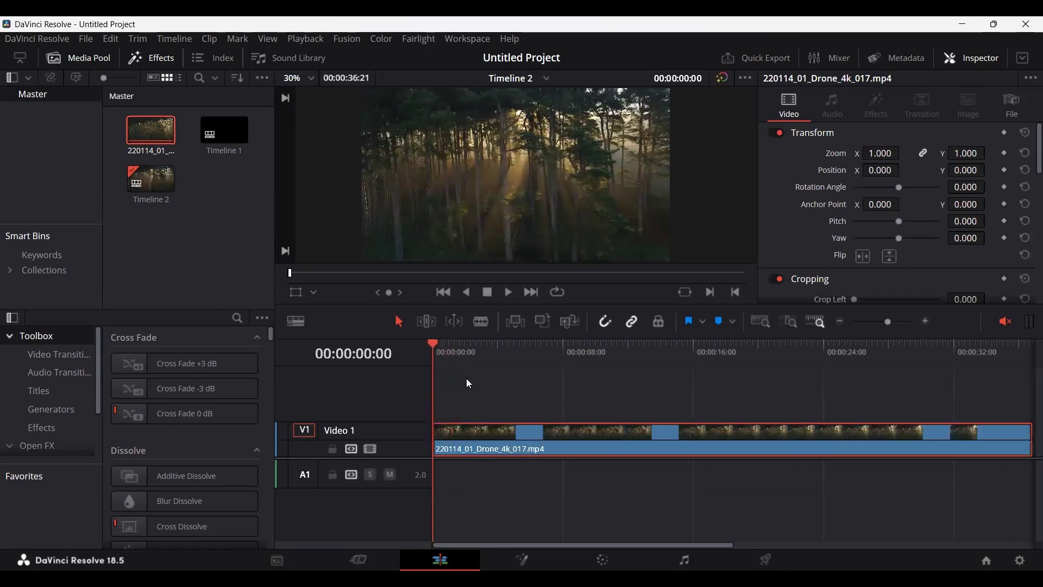
key(space)
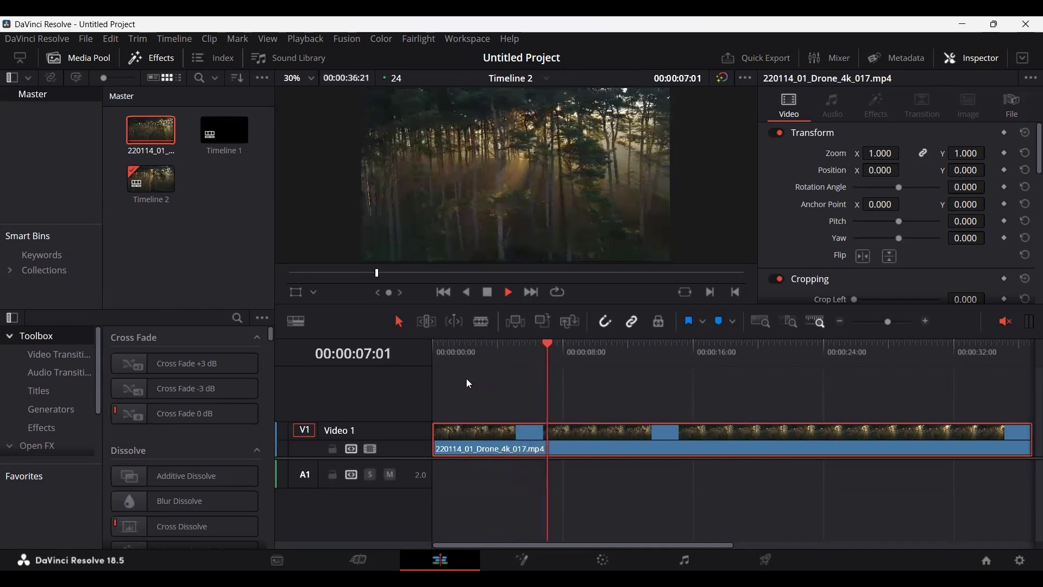
key(space)
key(Home)
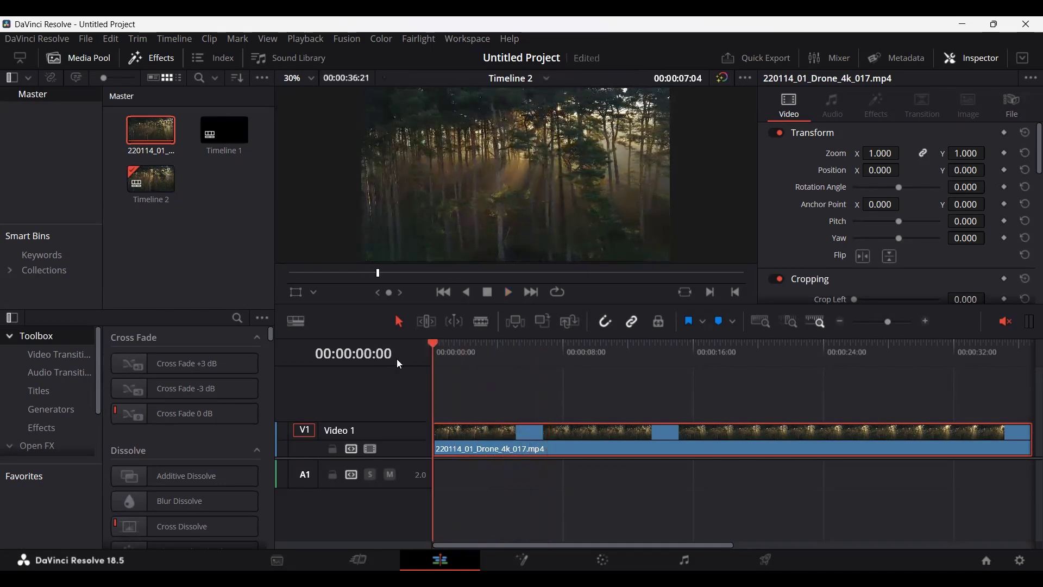
- Open the timeline clip in Fusion and add a FastNoise node over it through a Merge node between MediaIn1 and MediaOut1
right_click(467, 436)
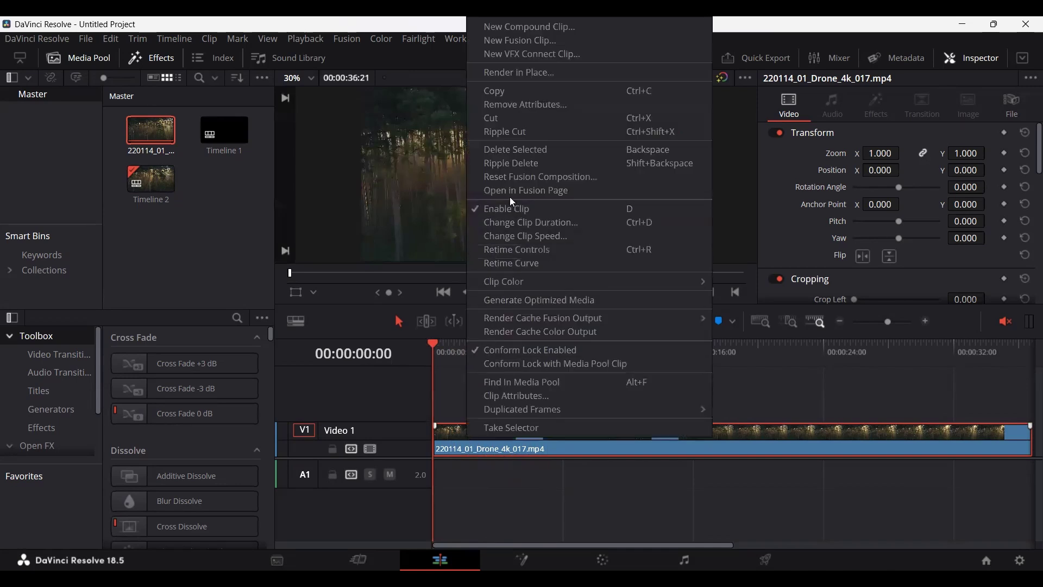
click(560, 191)
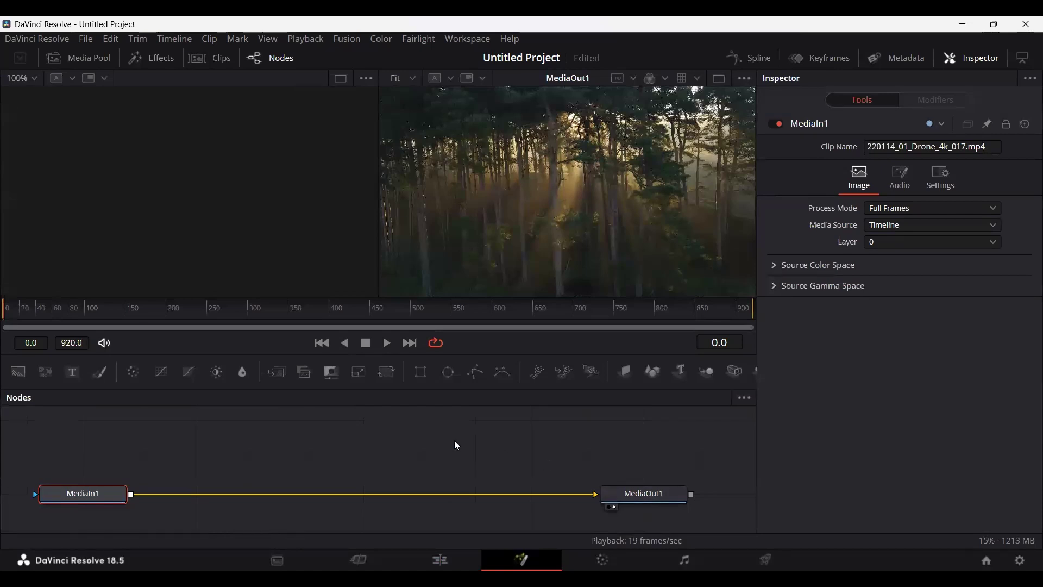
drag(275, 375, 341, 493)
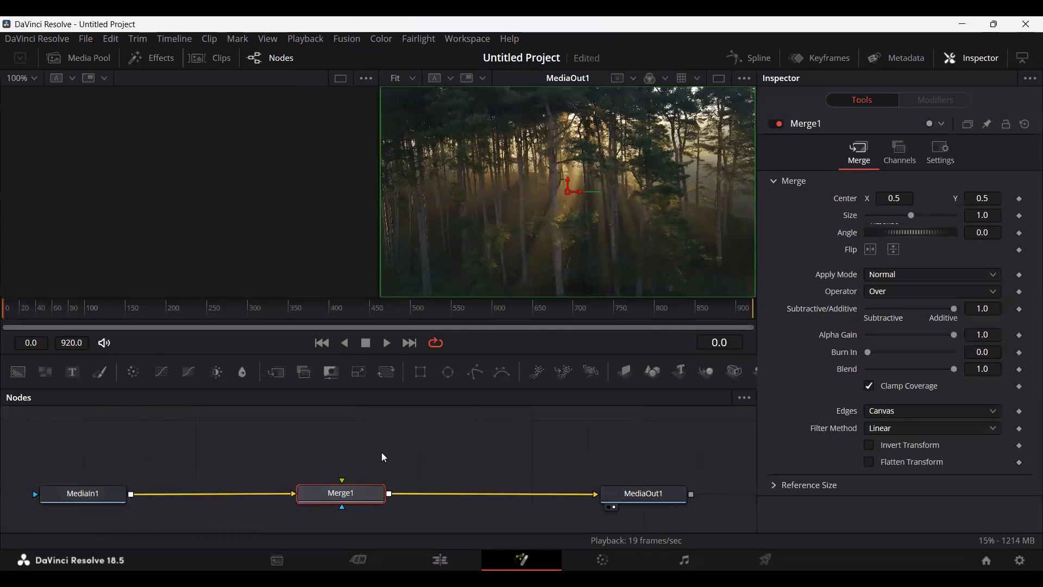
drag(39, 374, 367, 494)
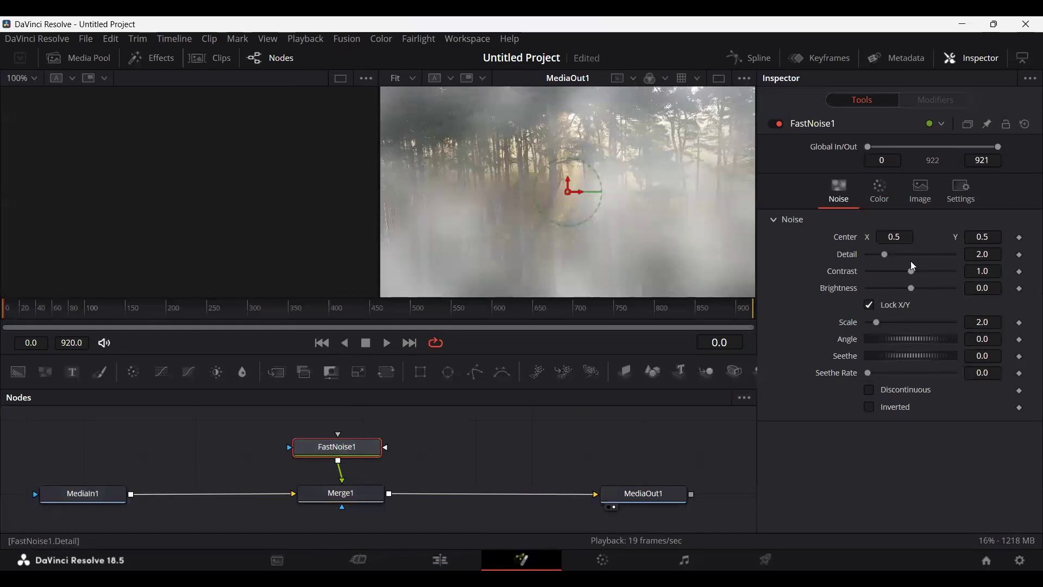
- Set the FastNoise detail to about 2.36 and its contrast to about 0.75
drag(887, 257, 958, 256)
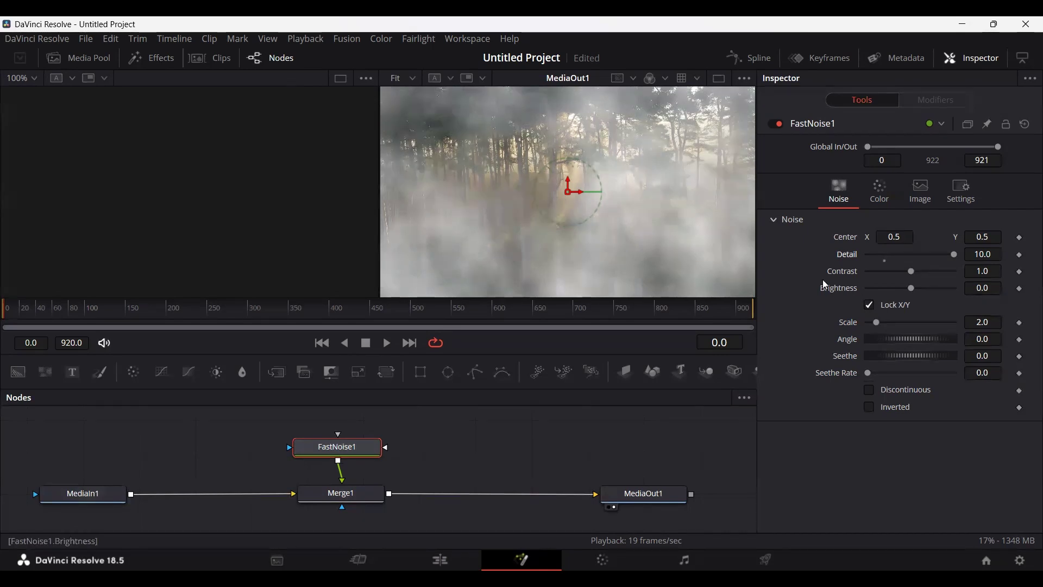
drag(955, 256, 883, 257)
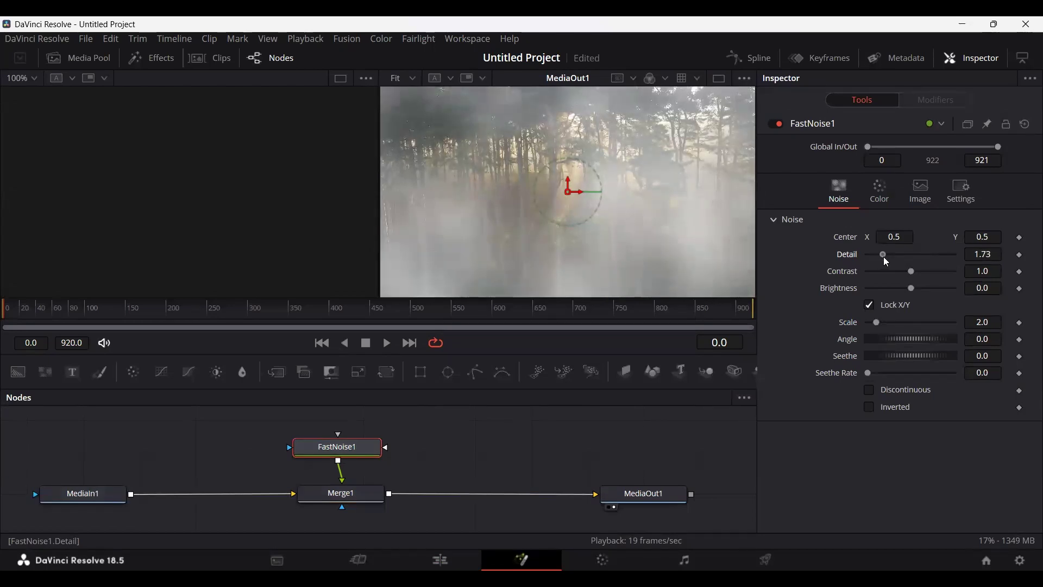
mouse_move(885, 256)
mouse_down()
mouse_move(942, 252)
mouse_move(891, 255)
mouse_up()
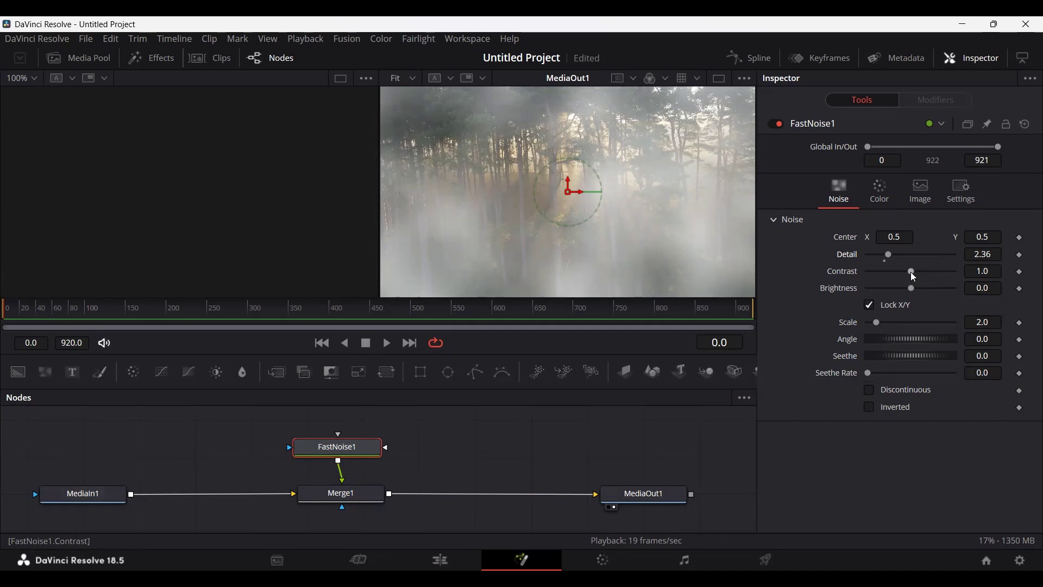
mouse_move(913, 272)
mouse_down()
mouse_move(891, 275)
mouse_move(951, 272)
mouse_move(866, 278)
mouse_move(900, 273)
mouse_up()
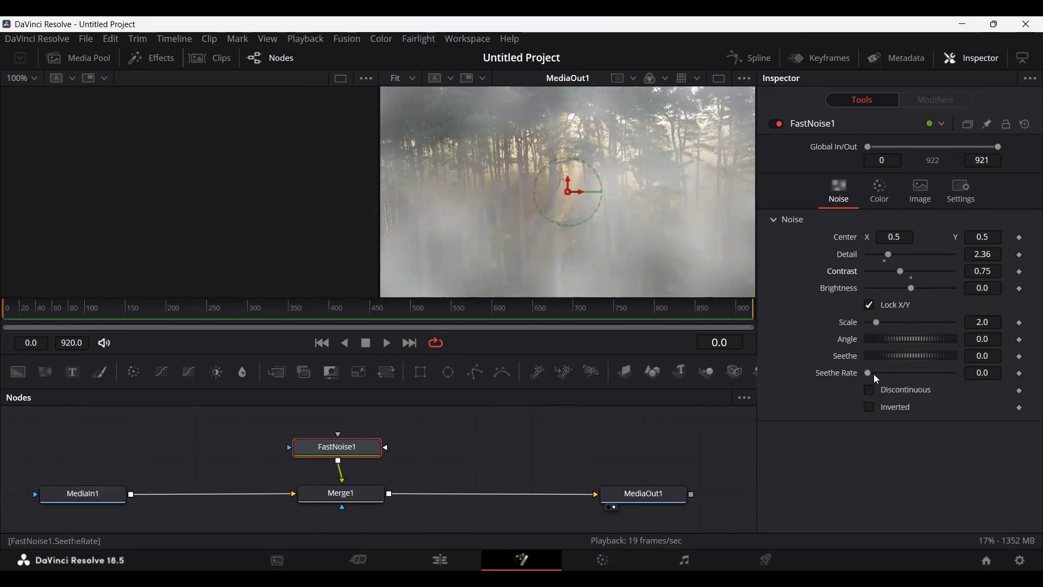
- Set the noise's Seethe Rate to about 0.079 and play the composition to check the fog's movement
drag(868, 372, 873, 374)
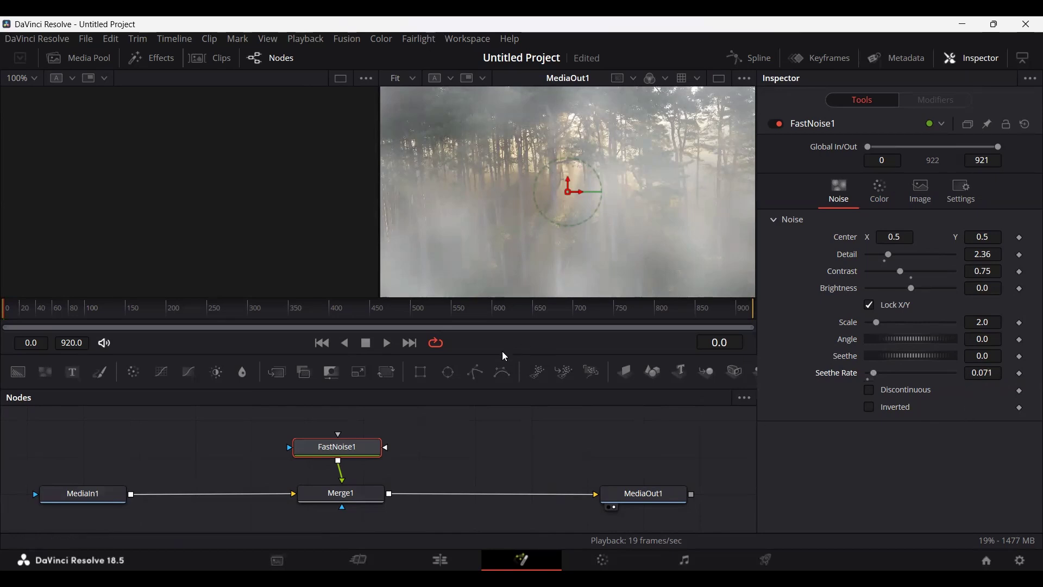
click(500, 432)
key(space)
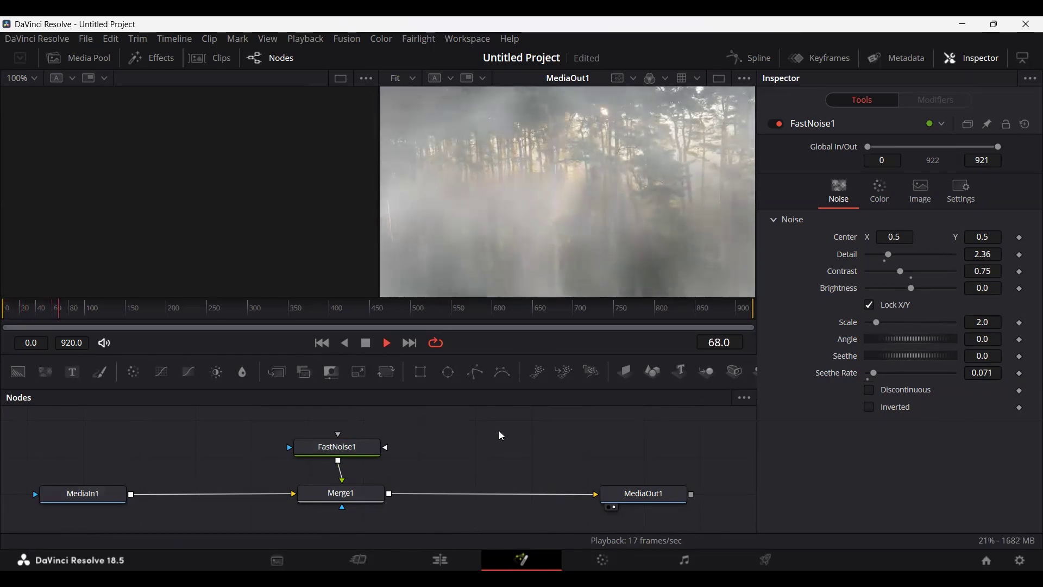
key(space)
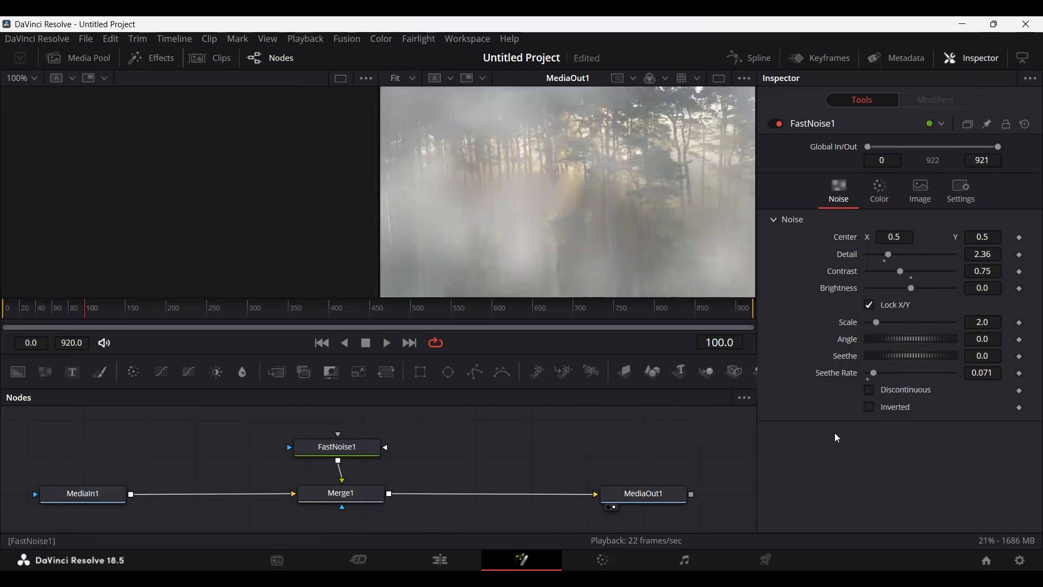
drag(873, 372, 889, 374)
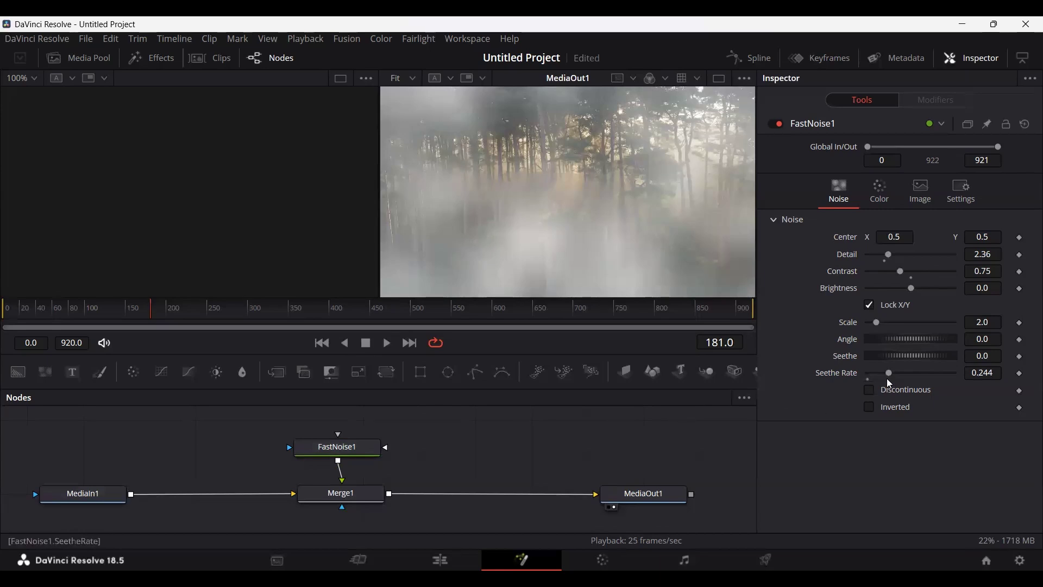
drag(887, 374, 872, 379)
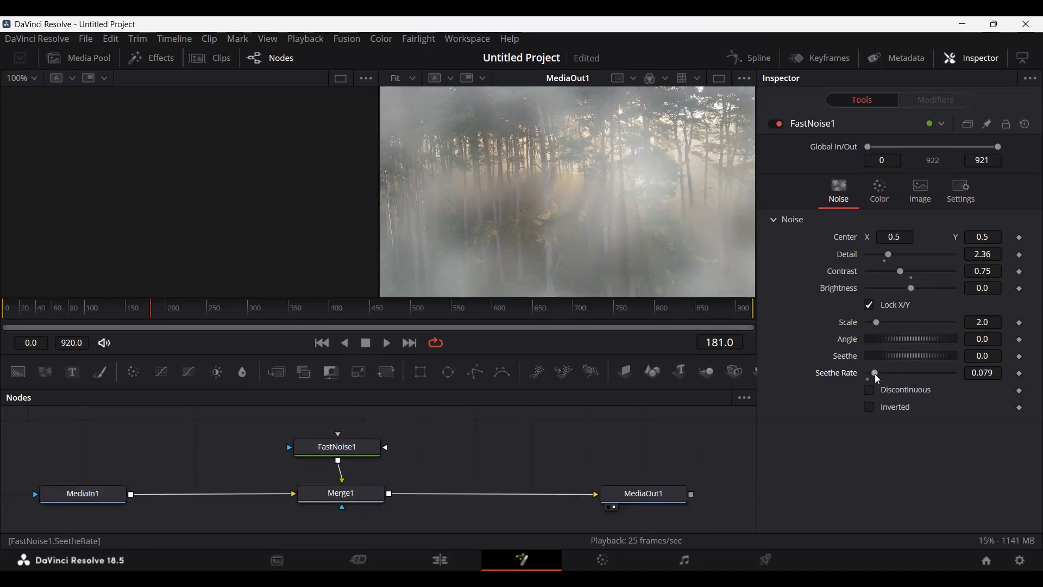
key(space)
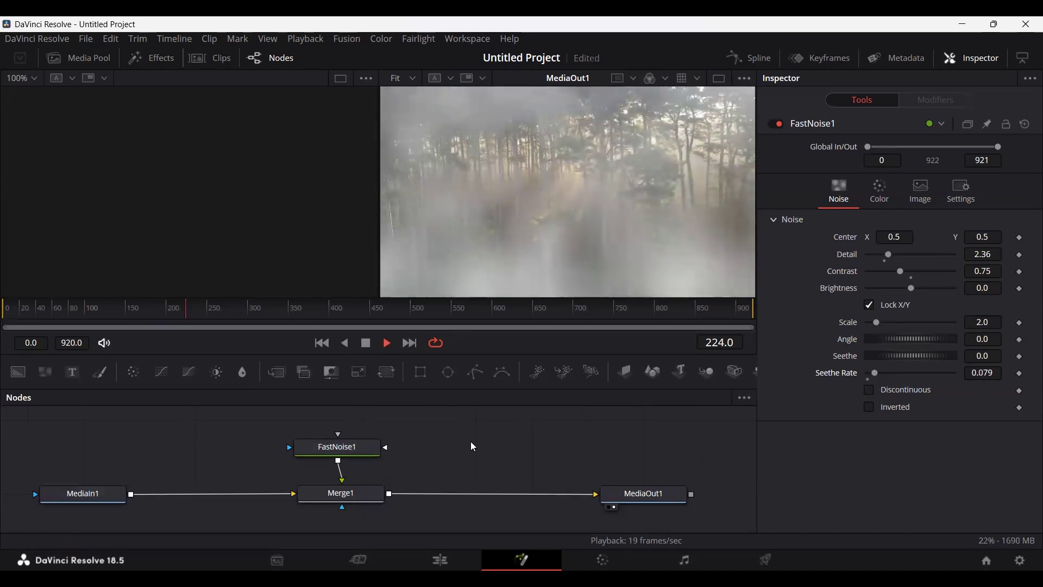
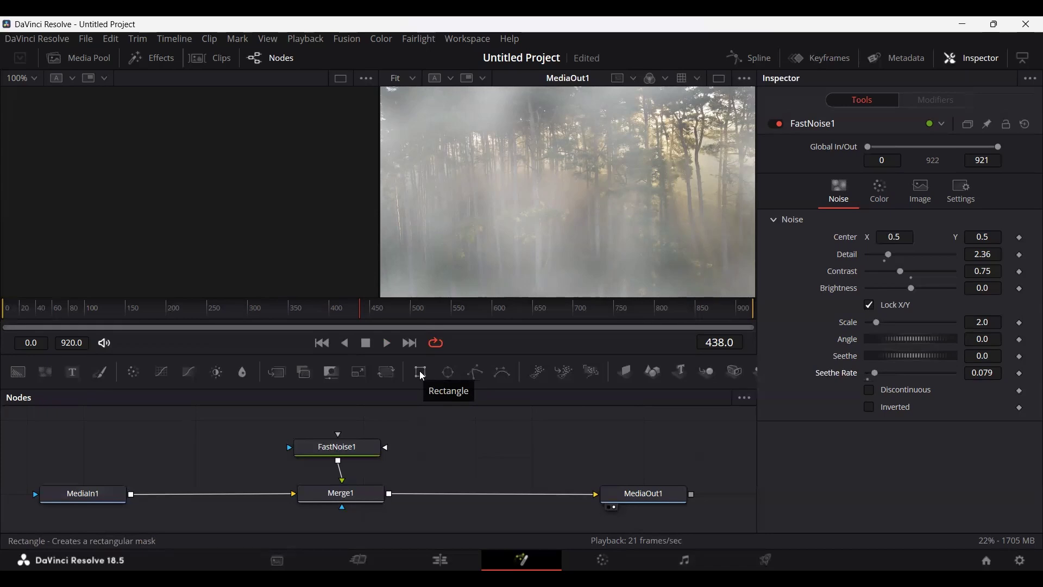
- Mask the FastNoise node with a Rectangle of width 1.0 and soft edge 0.2, centred vertically at about Y 0.2
drag(423, 376, 352, 456)
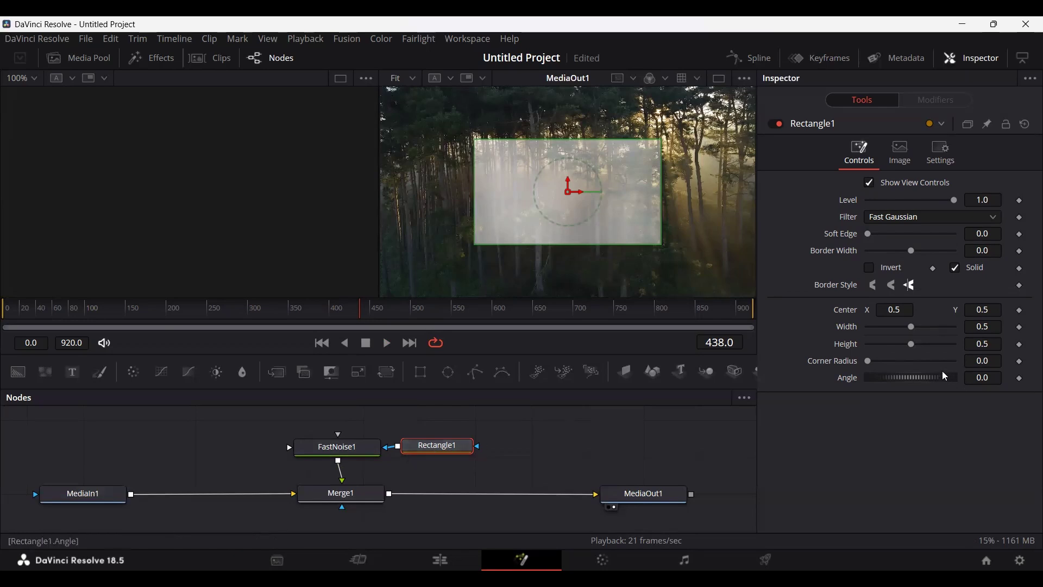
drag(911, 327, 968, 327)
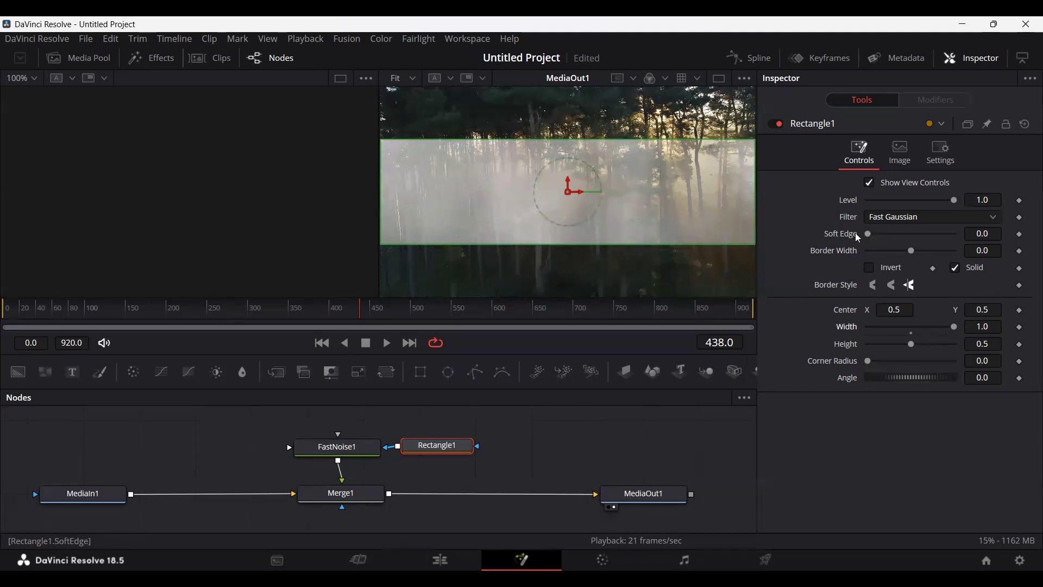
drag(869, 235, 960, 236)
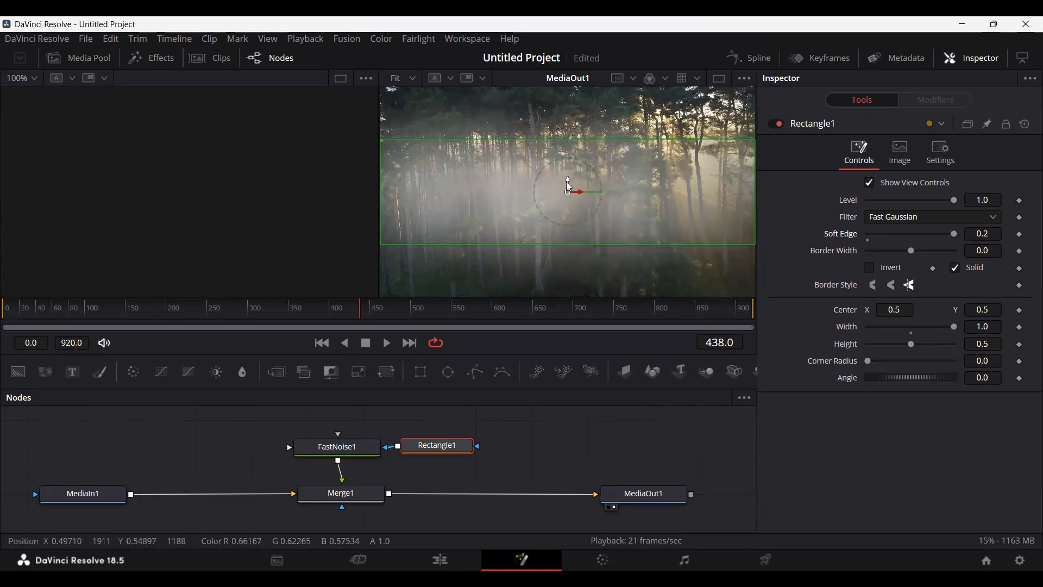
drag(568, 192, 562, 247)
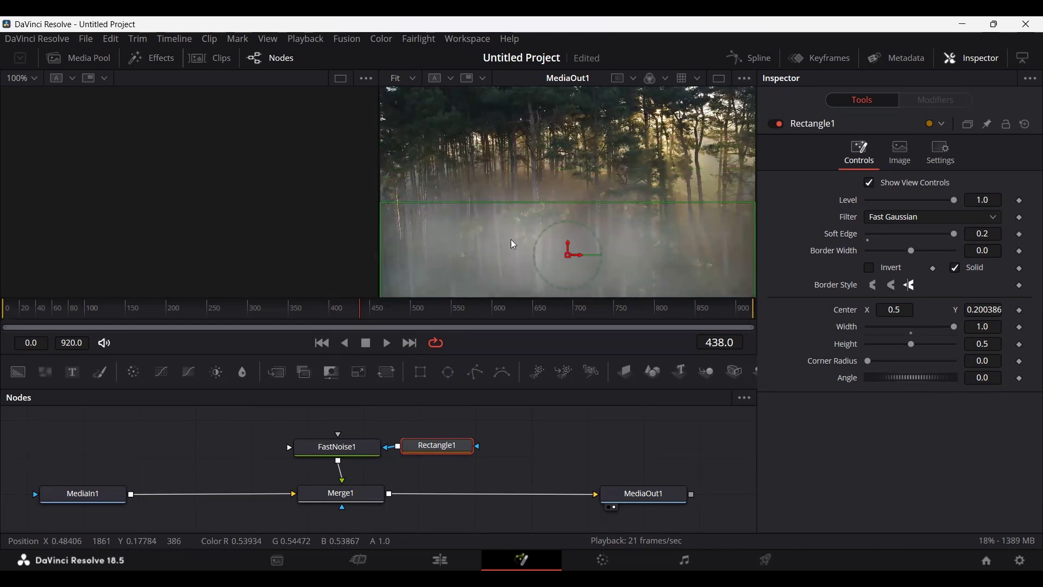
click(554, 433)
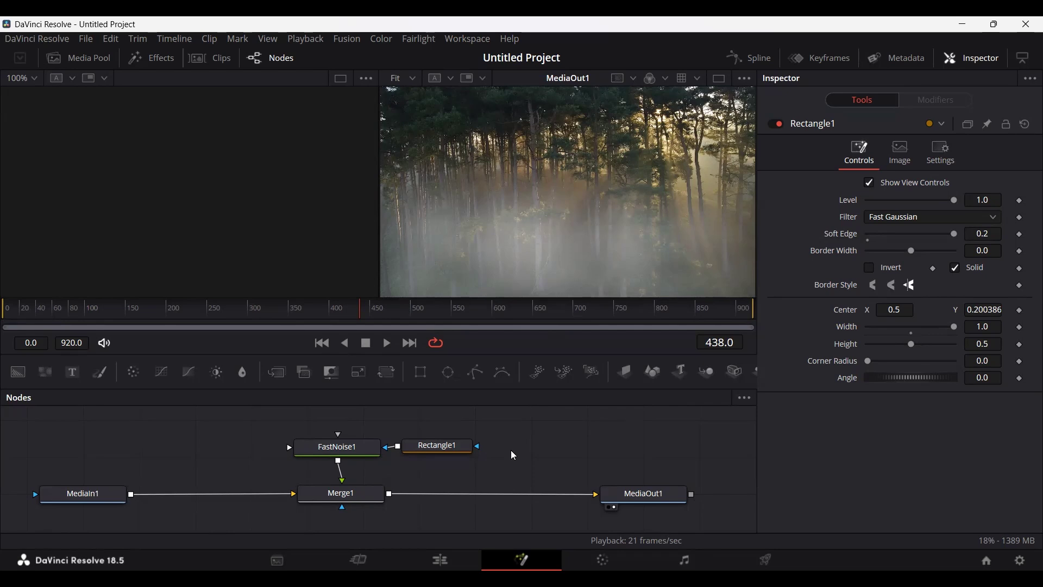
drag(513, 455, 451, 434)
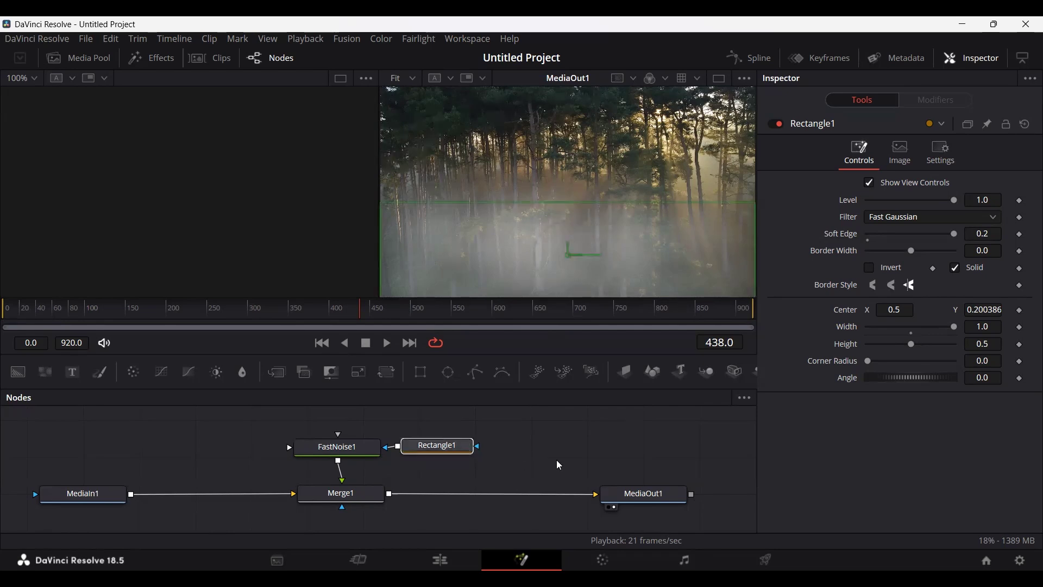
click(530, 433)
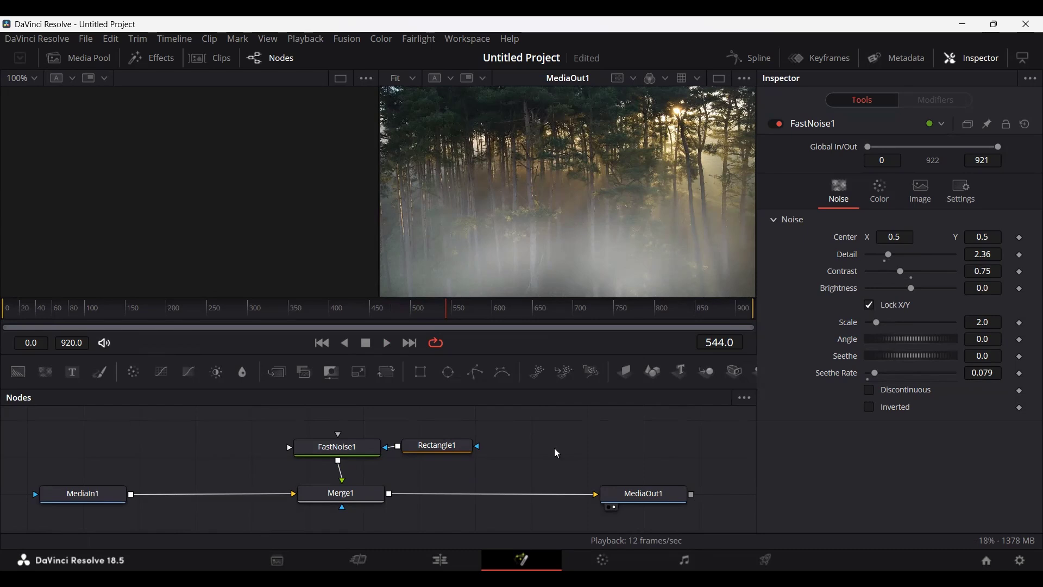
click(337, 452)
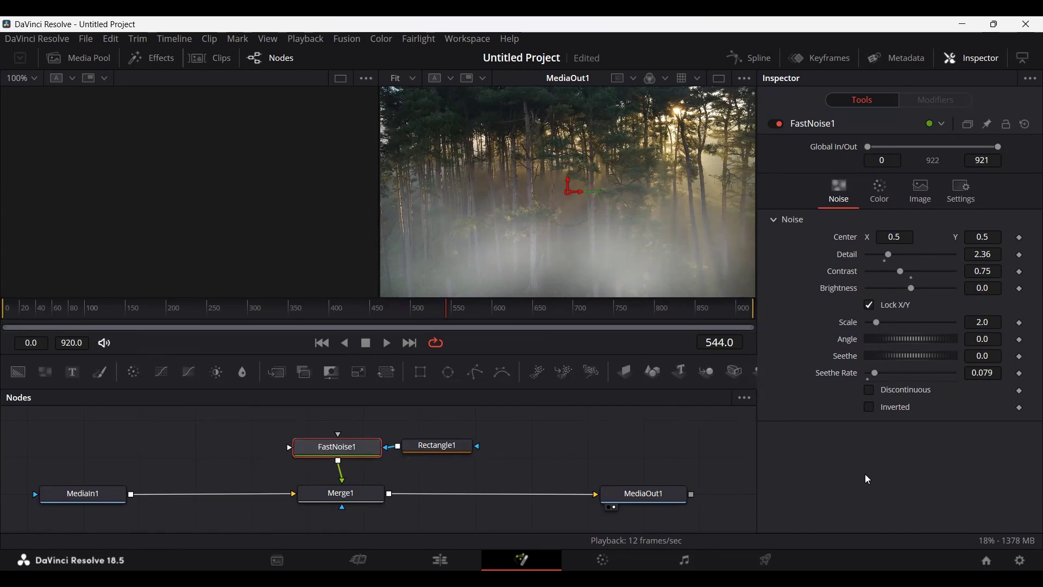
- Lower the Merge1 node's Blend to about 0.7 to soften the fog over the forest
click(357, 499)
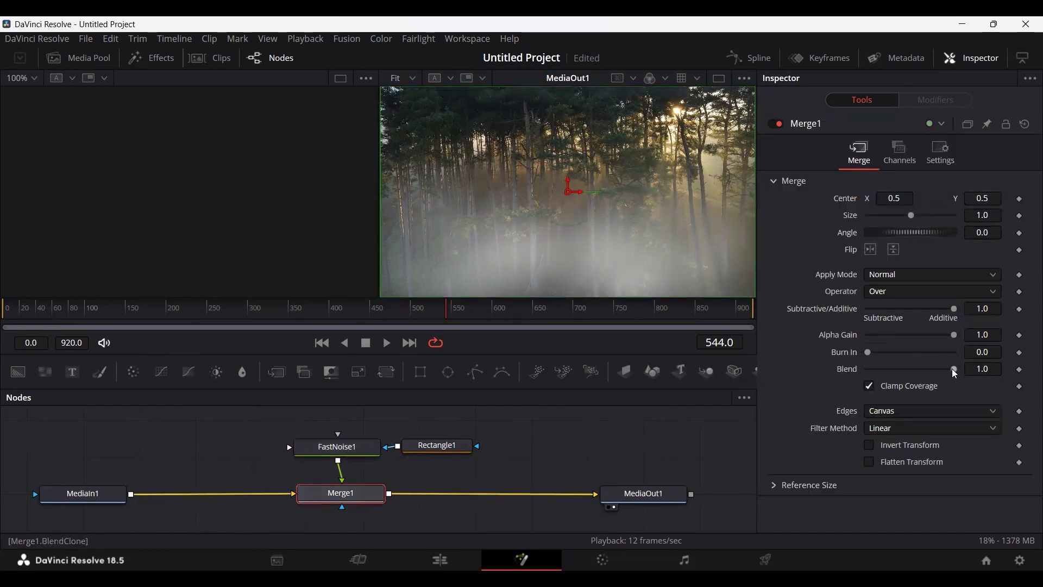
drag(952, 369, 928, 373)
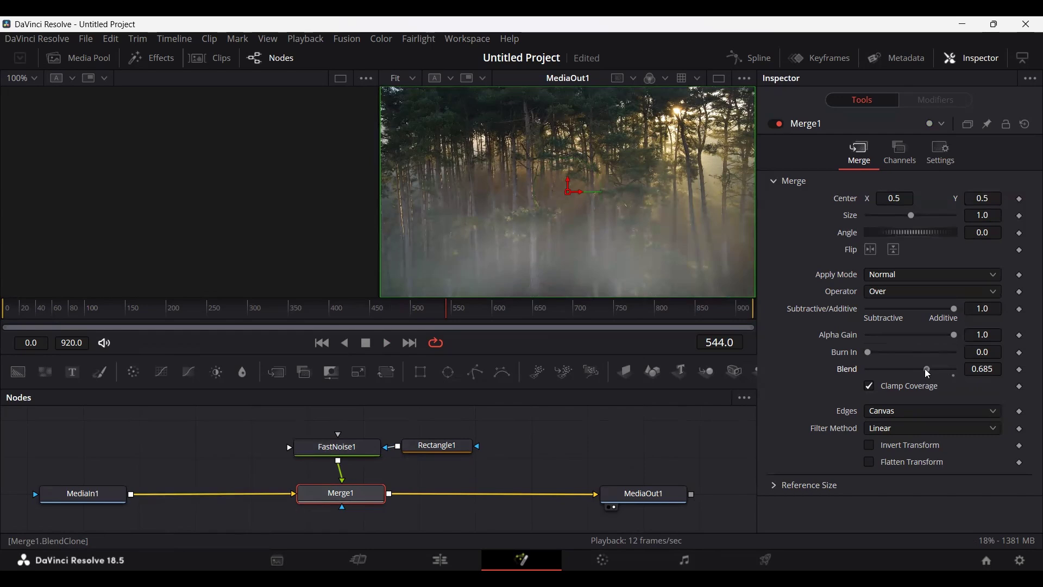
drag(925, 370, 934, 373)
click(610, 451)
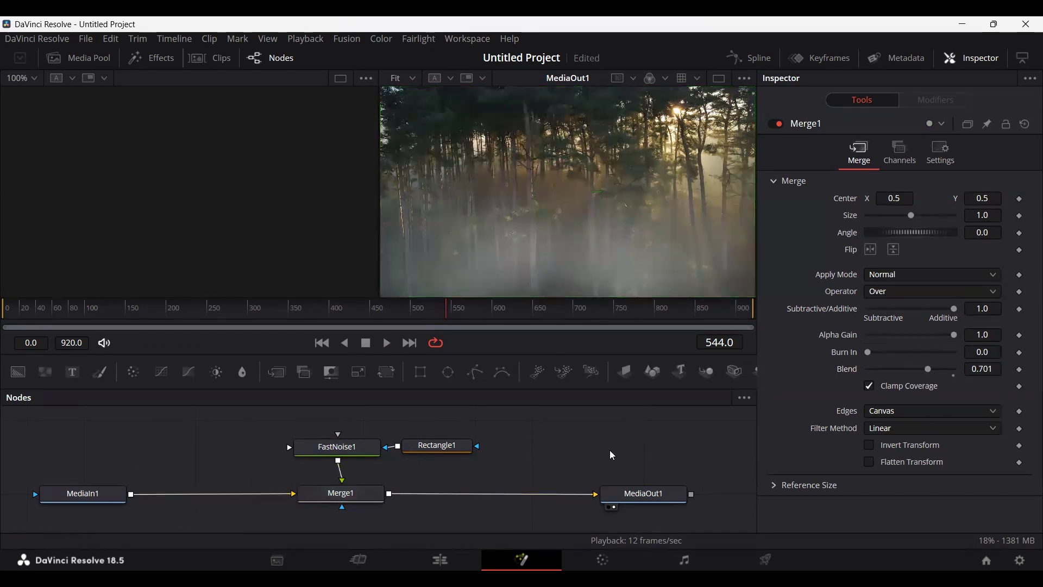